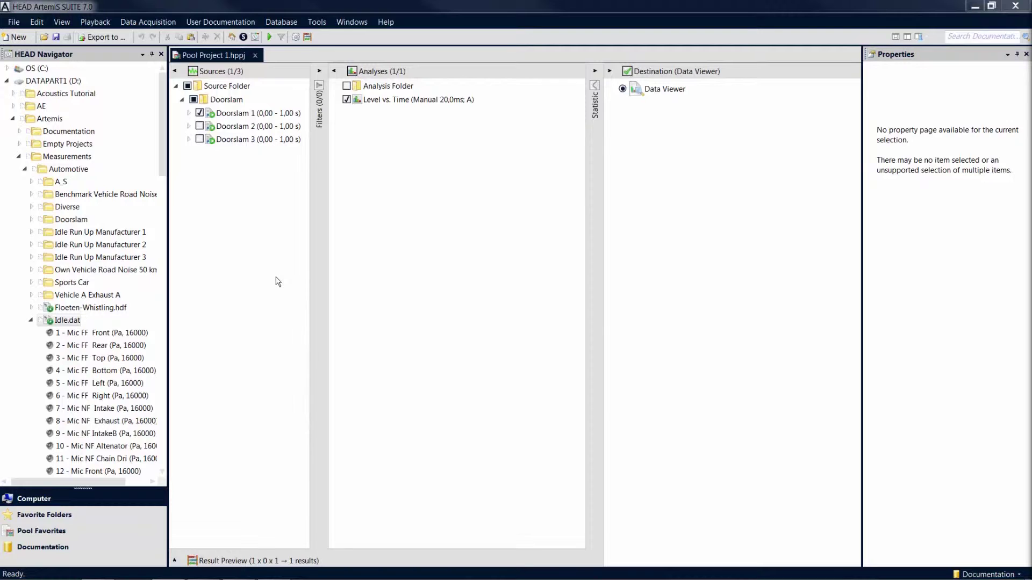
Calculate Doorslam 1's Level vs. Time, then show Doorslam 1.Level vs. Time.hdf under Recent Results' Data Viewer Results
click(307, 37)
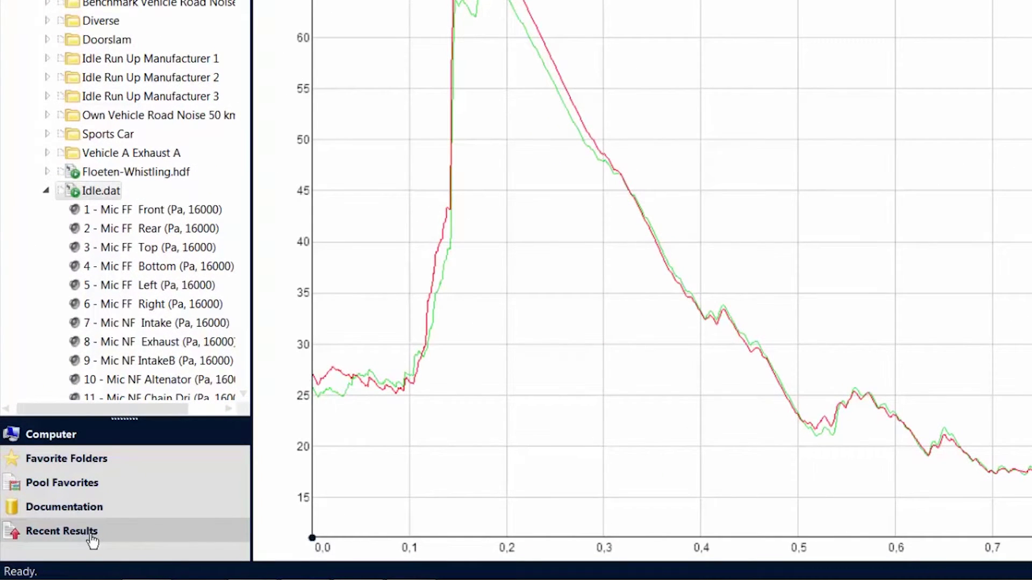
click(93, 533)
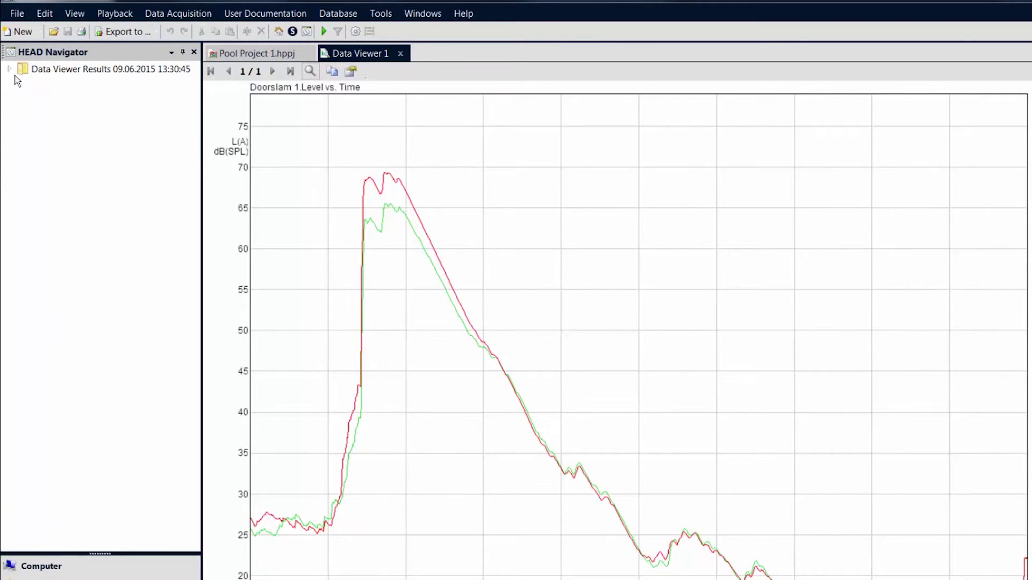
click(9, 69)
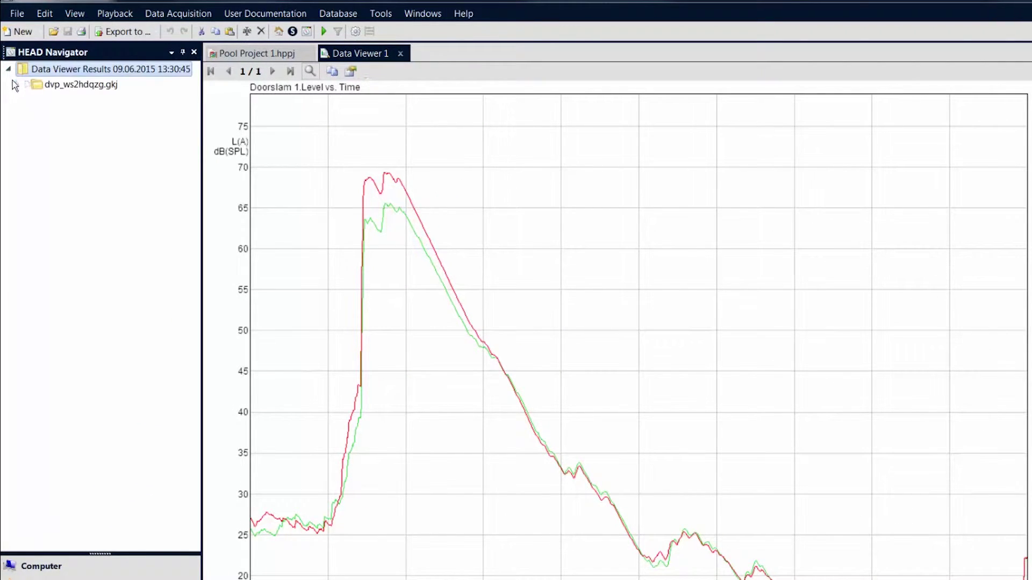
click(15, 86)
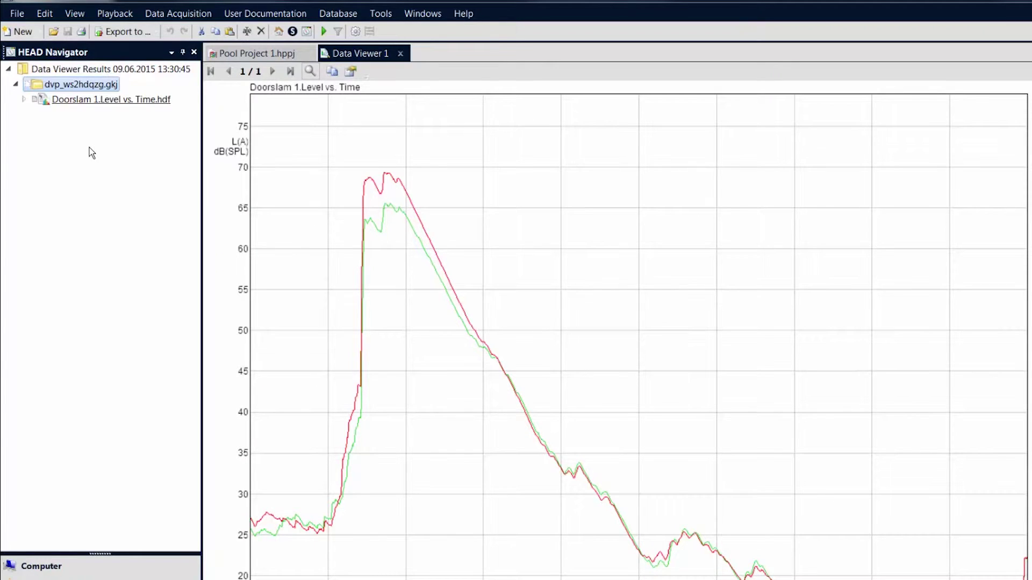
right_click(120, 101)
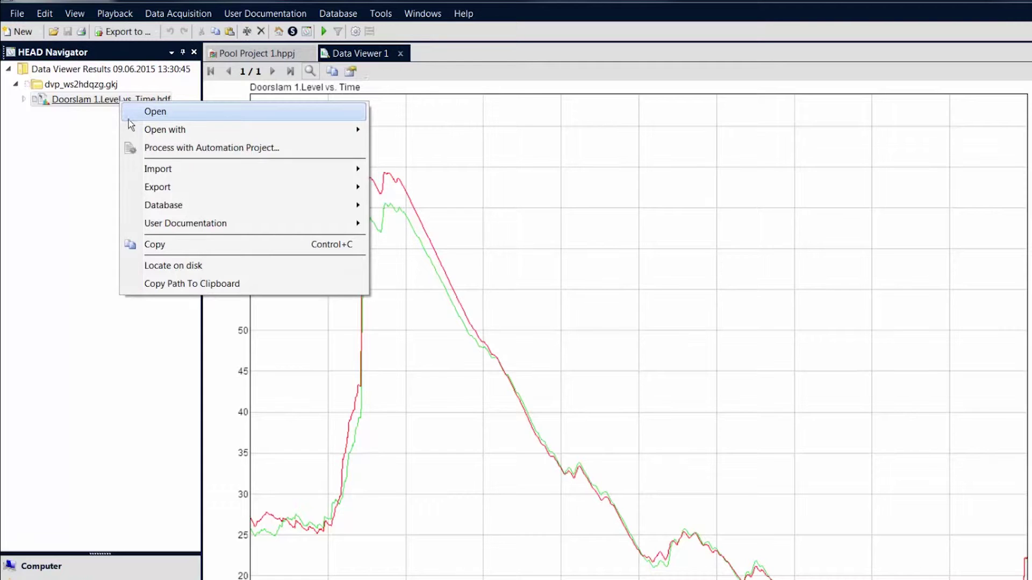
mouse_move(165, 129)
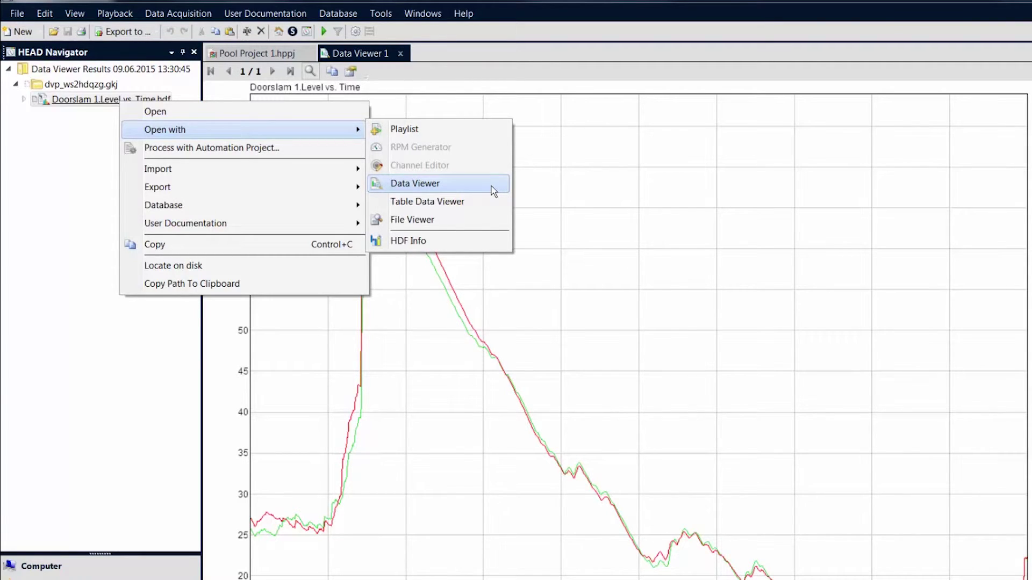
click(73, 177)
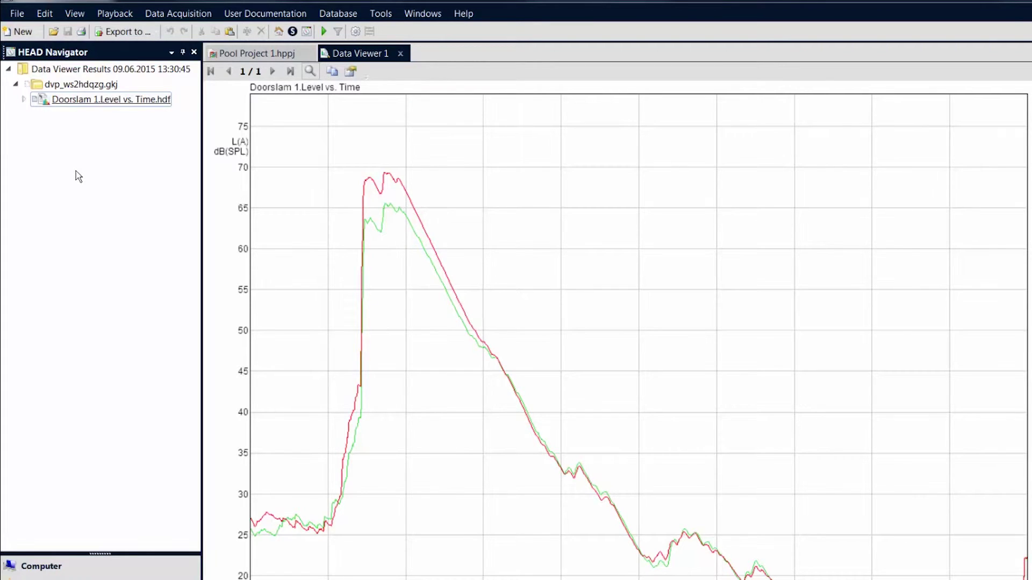
right_click(127, 101)
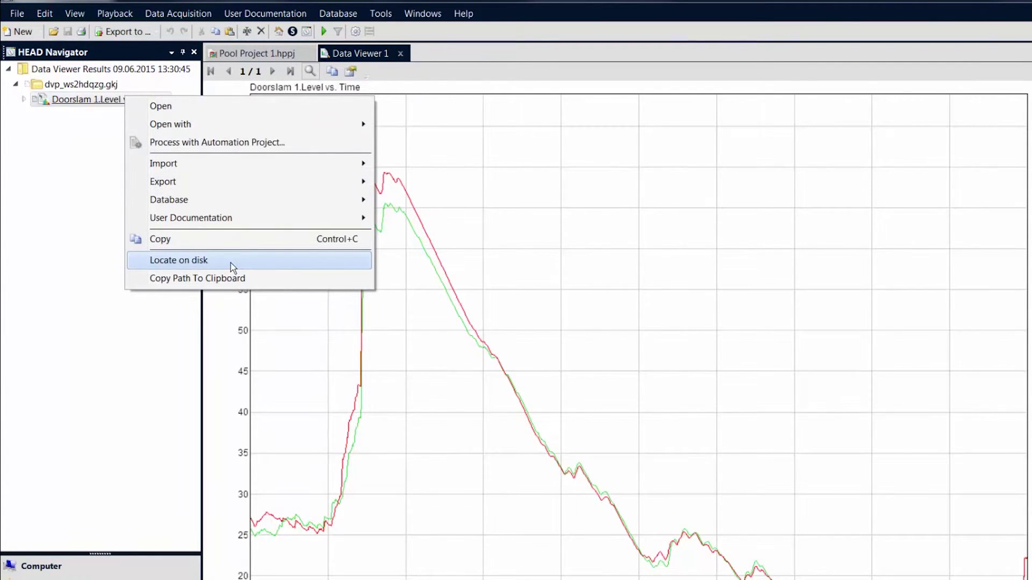
click(231, 268)
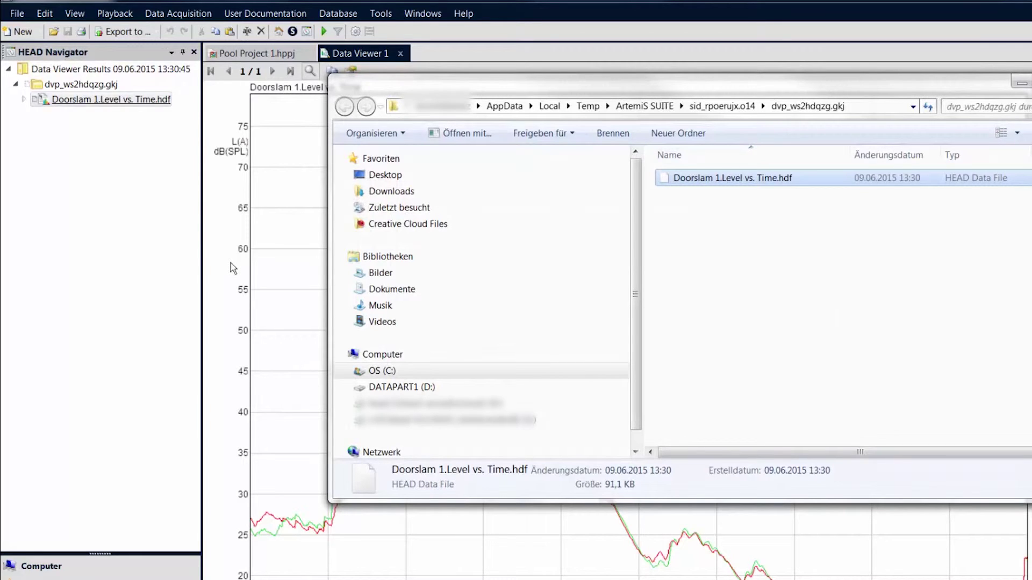
click(1027, 81)
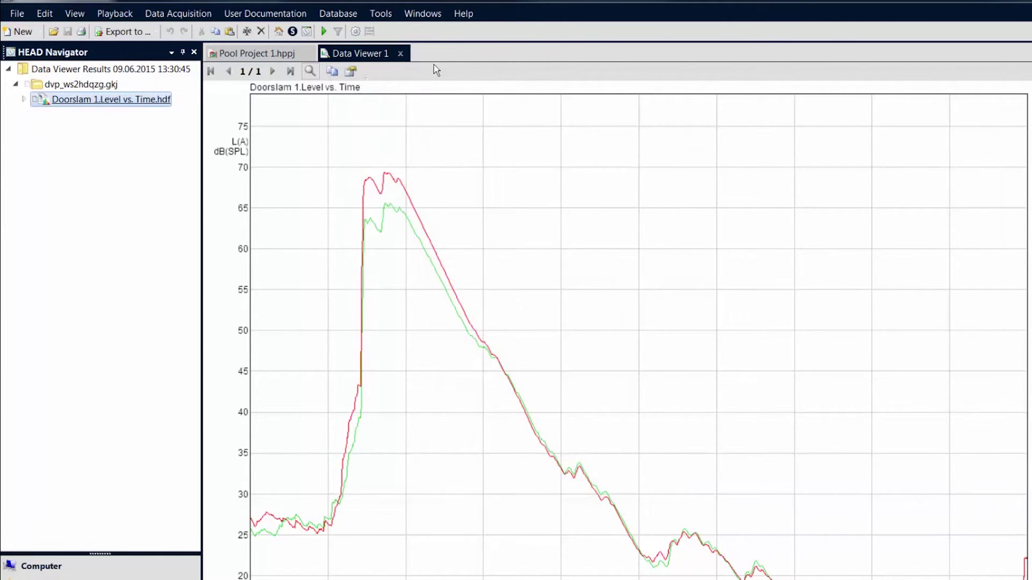
Replace Doorslam 1 with Doorslam 2 and 3 as sources and calculate their Level vs. Time
click(400, 53)
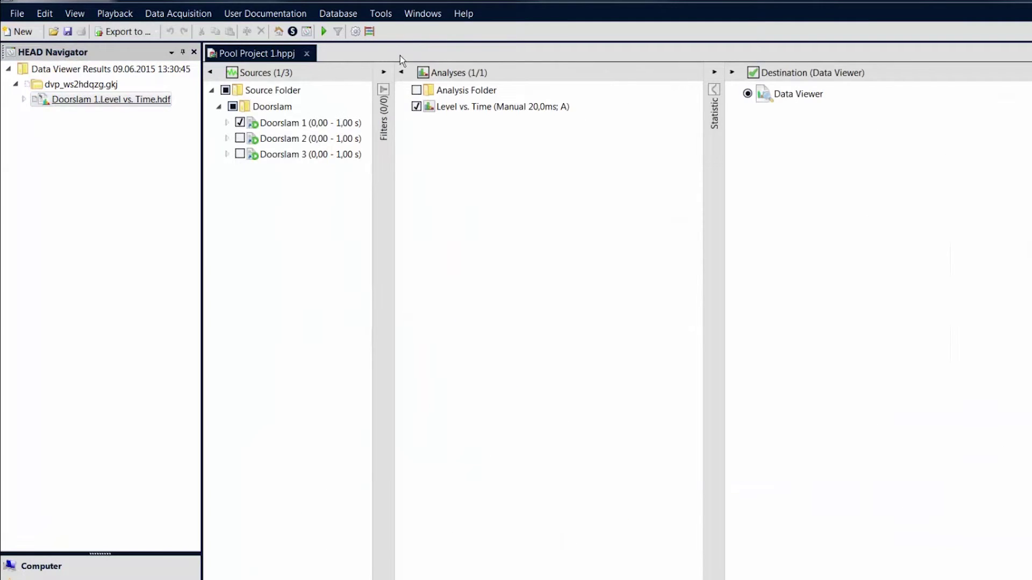
click(239, 140)
click(239, 122)
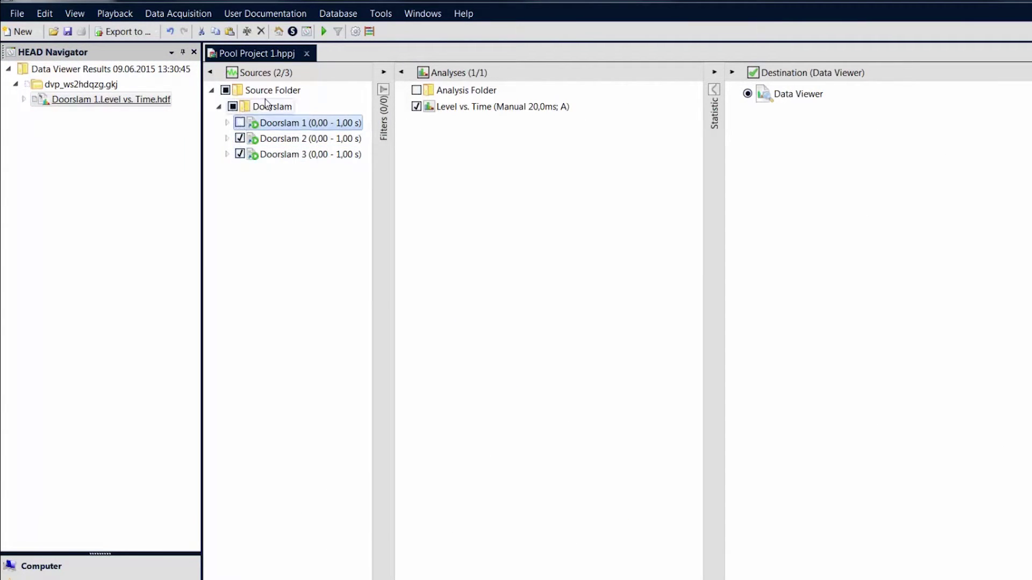
click(370, 31)
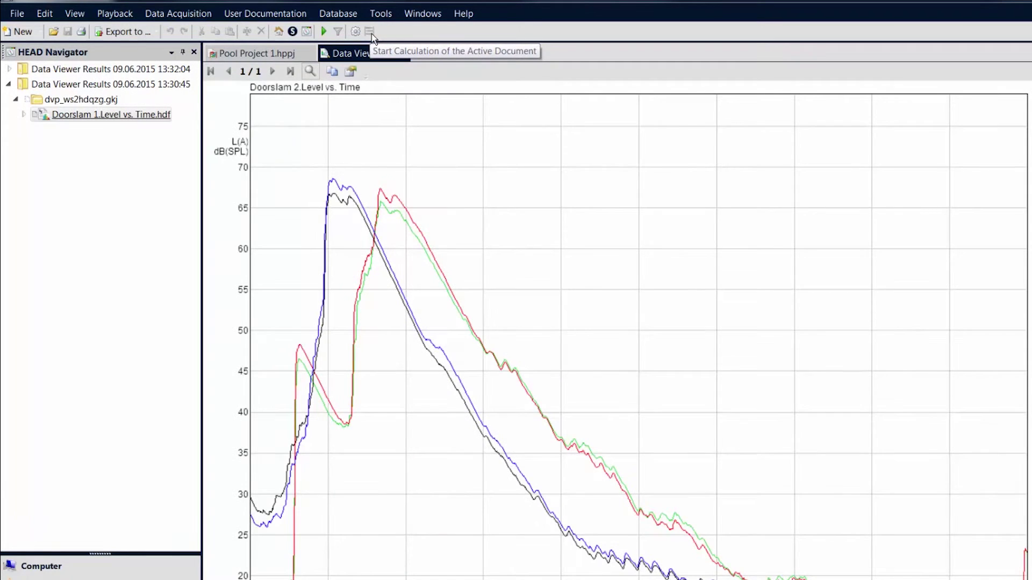
Drag Doorslam 1.Level vs. Time.hdf from the newest Data Viewer Results onto the Data Viewer 2 chart
click(9, 70)
click(17, 85)
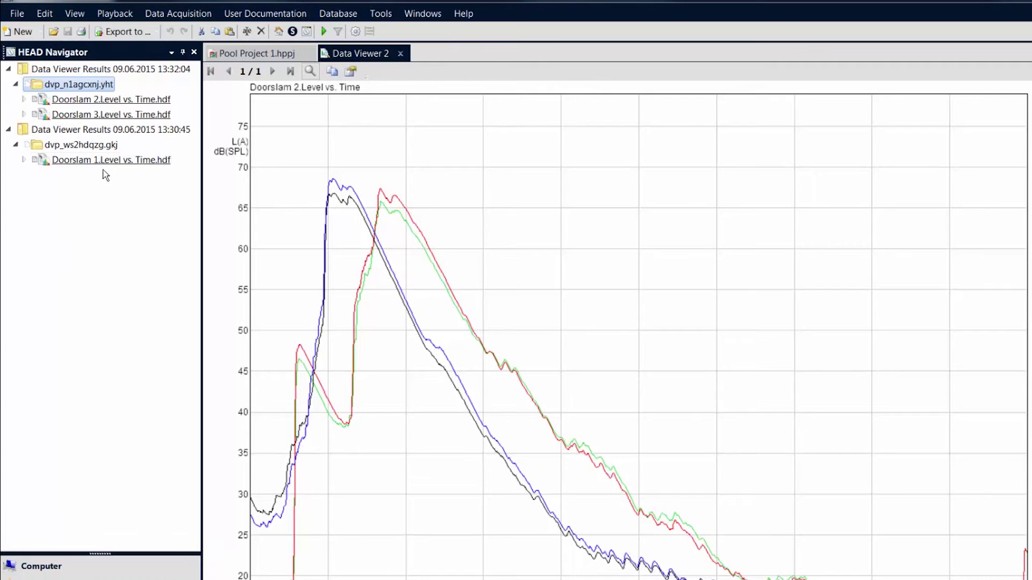
drag(100, 159, 421, 174)
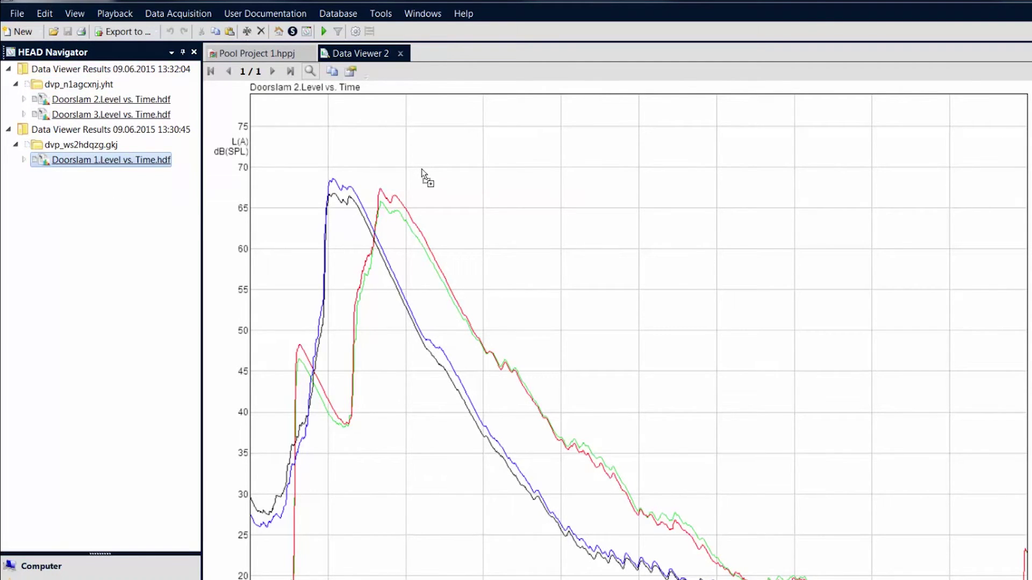